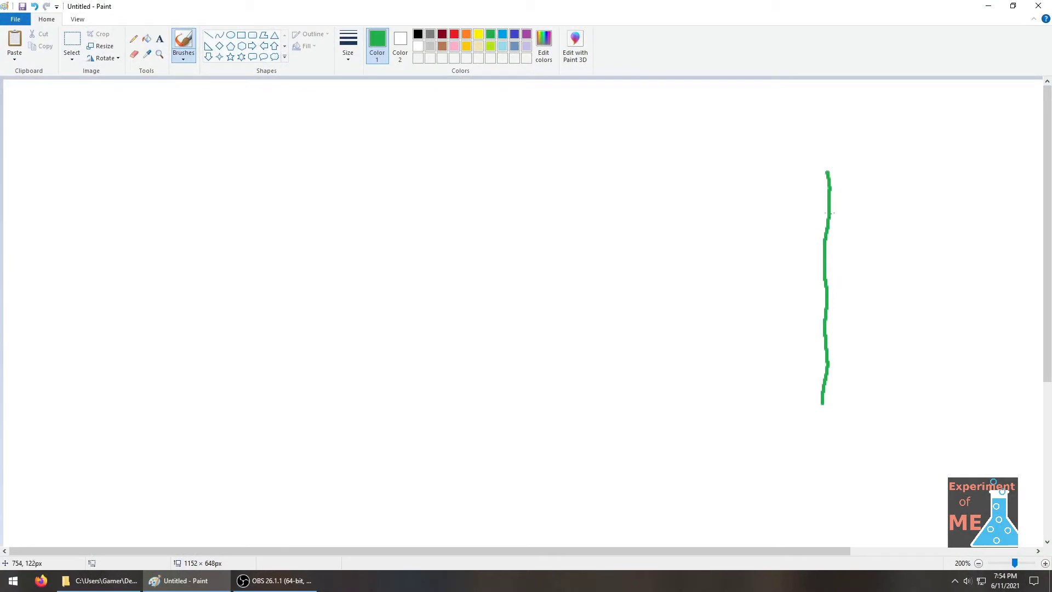
Brush green branches onto the wavy trunk on the right side of the canvas.
left_click_drag(829, 232, 870, 219)
Add more green branches, an orange pulley circle mid-canvas, and a black anchor post.
mouse_move(826, 252)
left_mouse_down()
mouse_move(795, 223)
mouse_move(776, 273)
left_mouse_up()
left_click(466, 33)
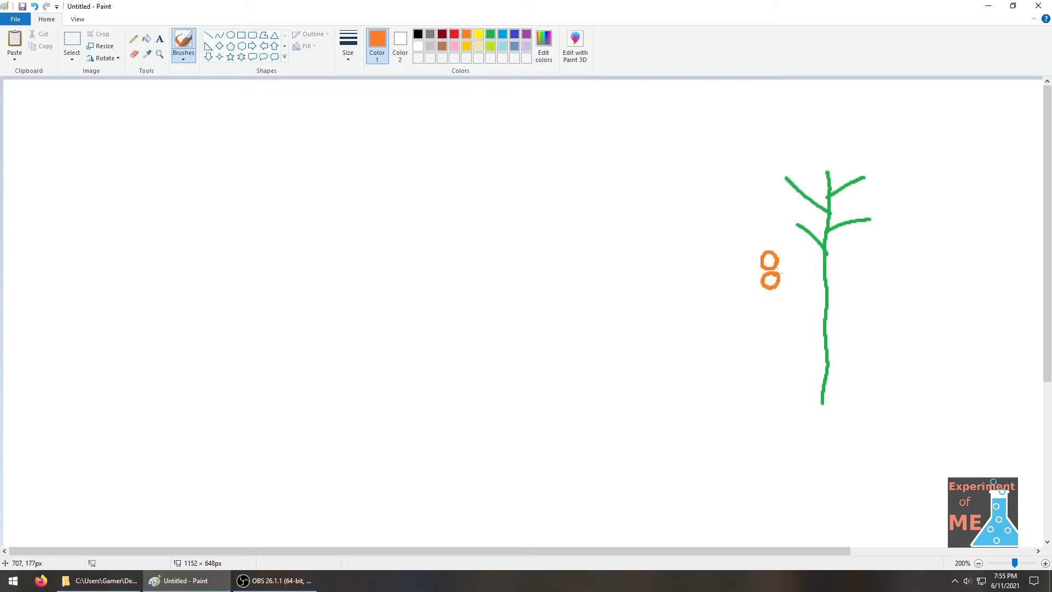
mouse_move(383, 281)
left_mouse_down()
mouse_move(392, 276)
mouse_move(396, 304)
left_mouse_up()
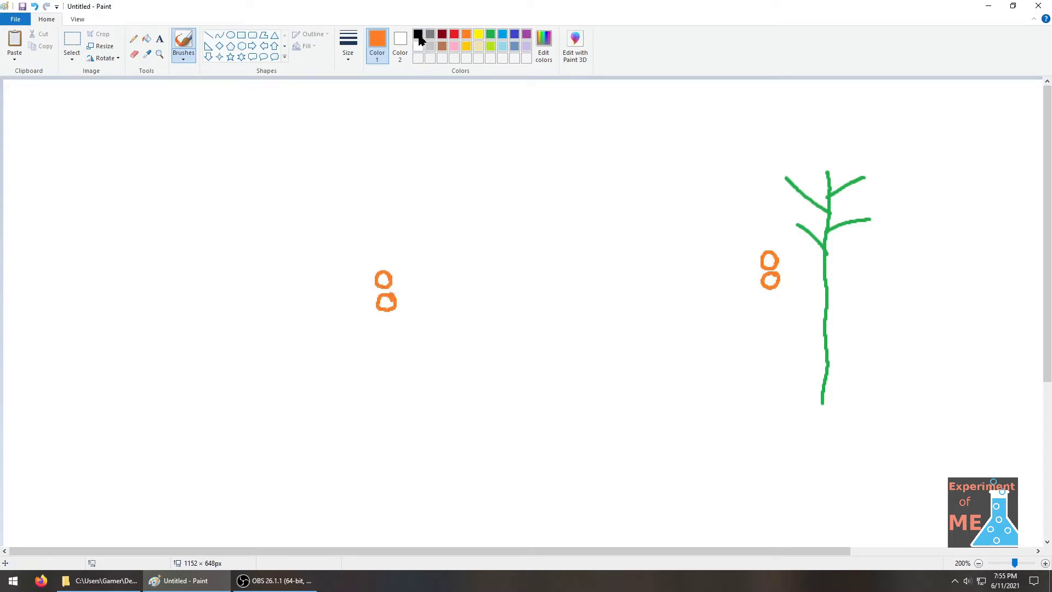
left_click_drag(299, 335, 286, 207)
Draw straight links tying the orange pulleys to the anchor post and the tree.
left_click(208, 36)
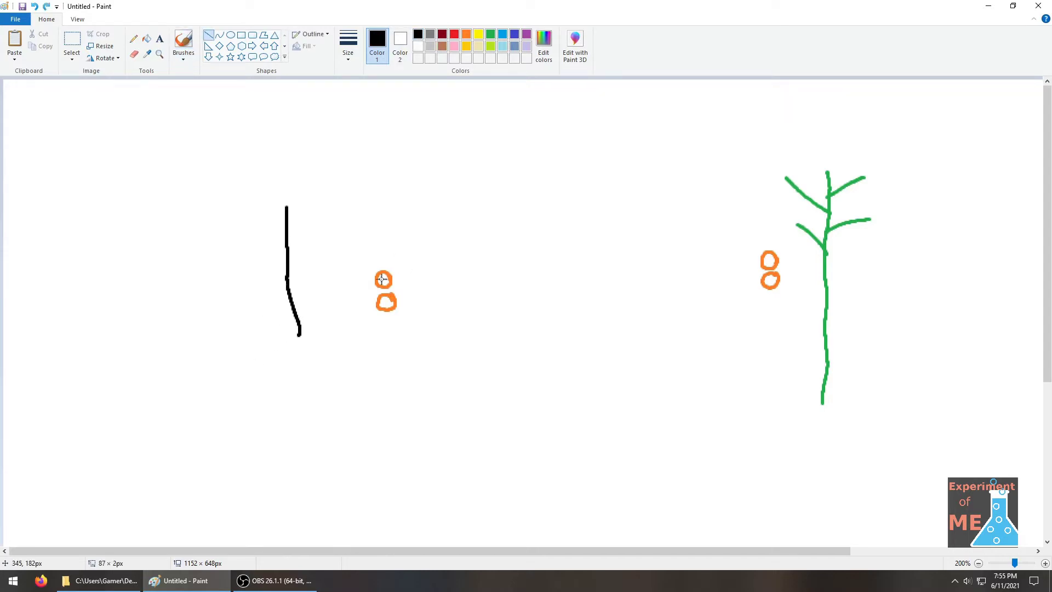
left_click_drag(383, 279, 287, 282)
left_click_drag(385, 302, 290, 306)
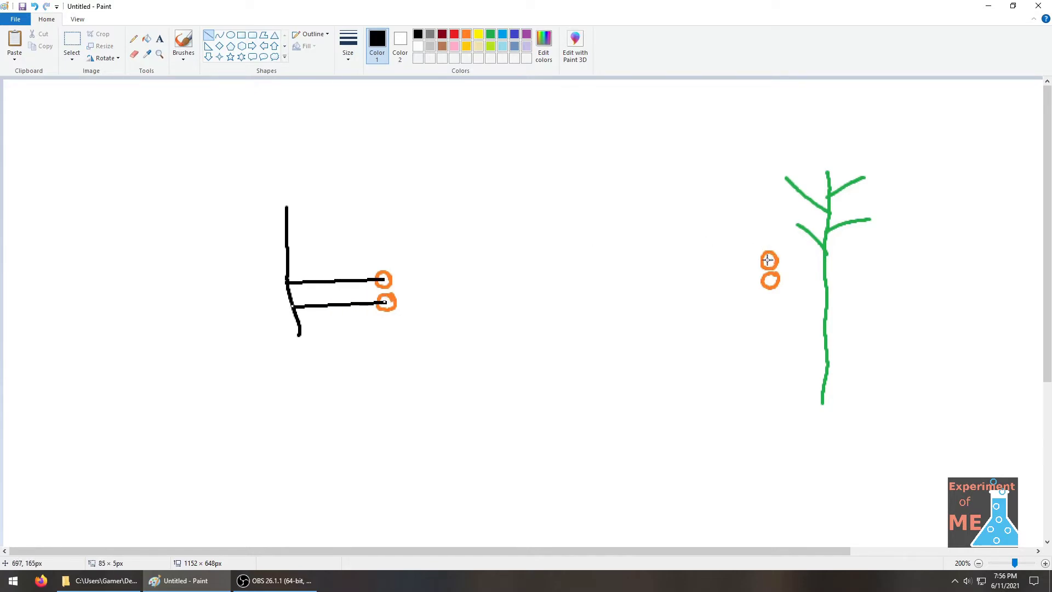
left_click_drag(768, 259, 825, 256)
mouse_move(769, 281)
left_mouse_down()
mouse_move(825, 280)
mouse_move(390, 309)
mouse_move(770, 285)
mouse_move(384, 285)
mouse_move(427, 270)
mouse_move(766, 267)
left_mouse_up()
Draw the orange rope's free end running left across the canvas.
left_click(466, 34)
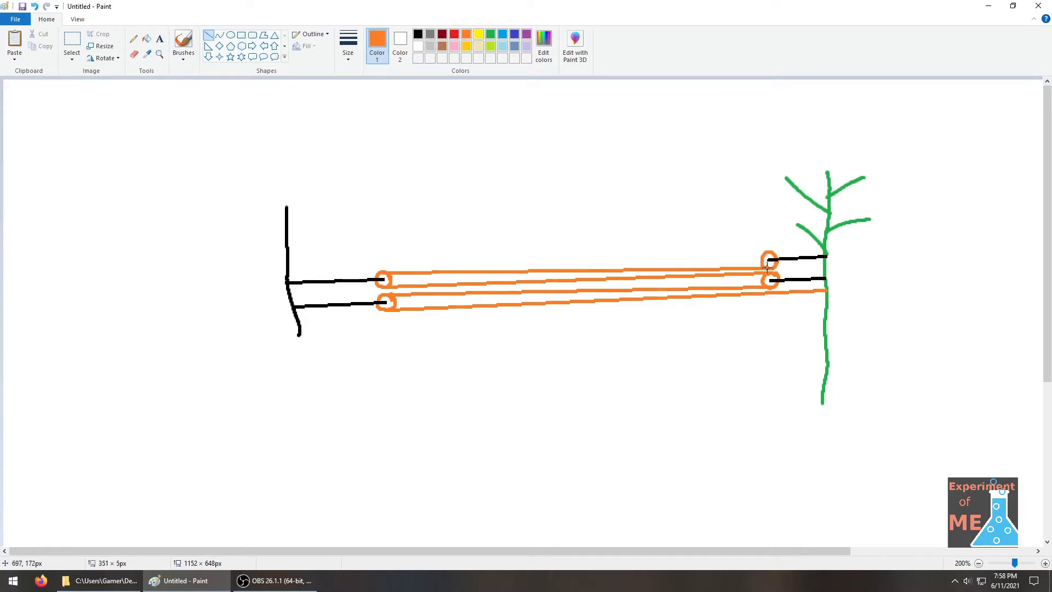
left_click_drag(766, 252, 321, 237)
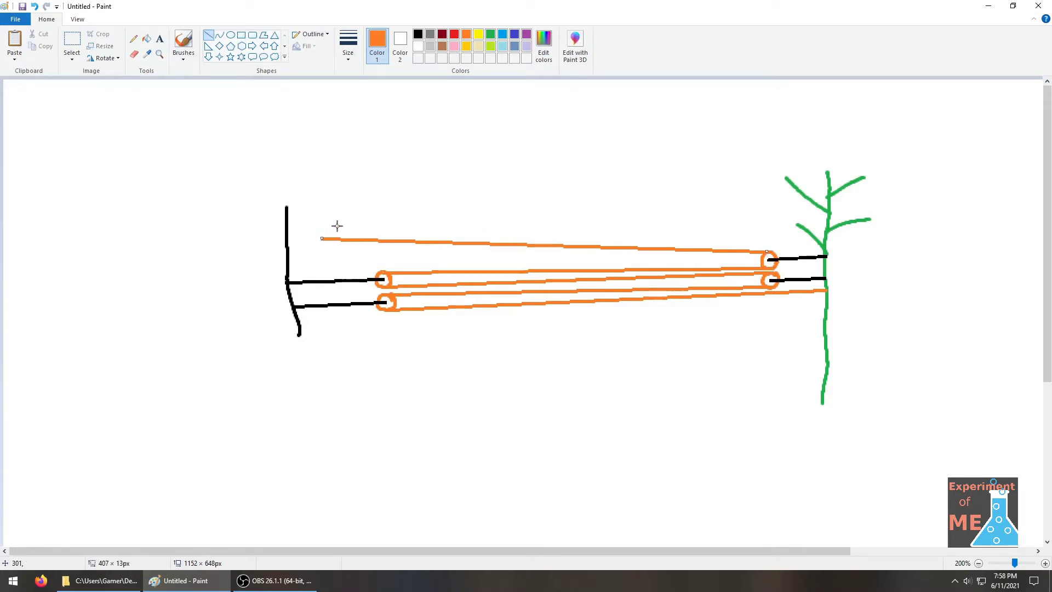
left_click(184, 45)
left_click(418, 34)
Add a leftward arrow labelled 200 and tension arrows beside the tree pulleys.
mouse_move(423, 228)
left_mouse_down()
mouse_move(379, 229)
mouse_move(383, 220)
left_mouse_up()
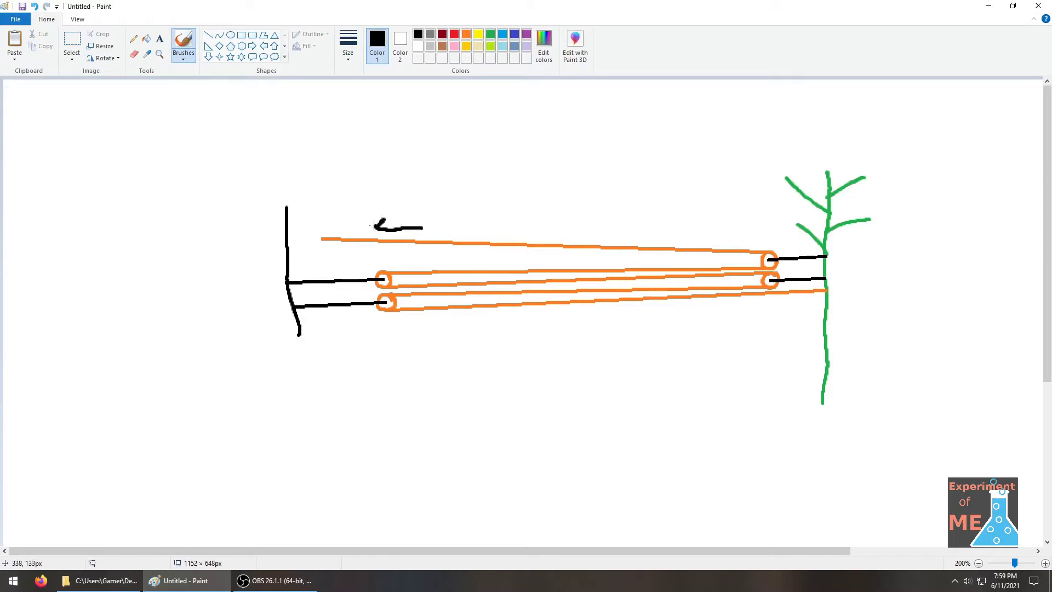
mouse_move(384, 199)
left_mouse_down()
mouse_move(398, 215)
mouse_move(409, 198)
mouse_move(432, 197)
left_mouse_up()
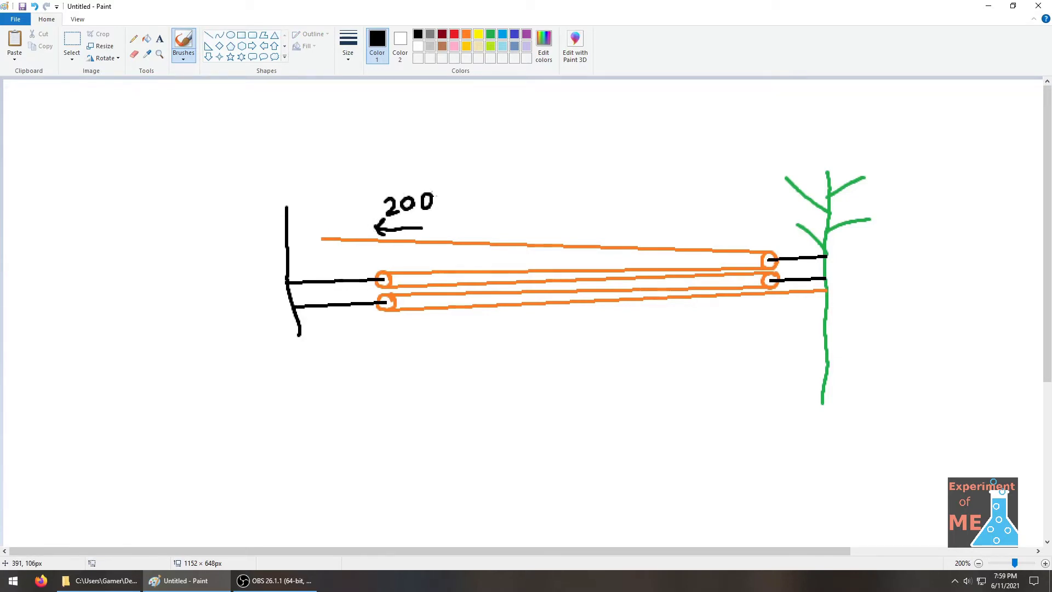
left_click_drag(758, 243, 728, 242)
left_click_drag(755, 260, 726, 262)
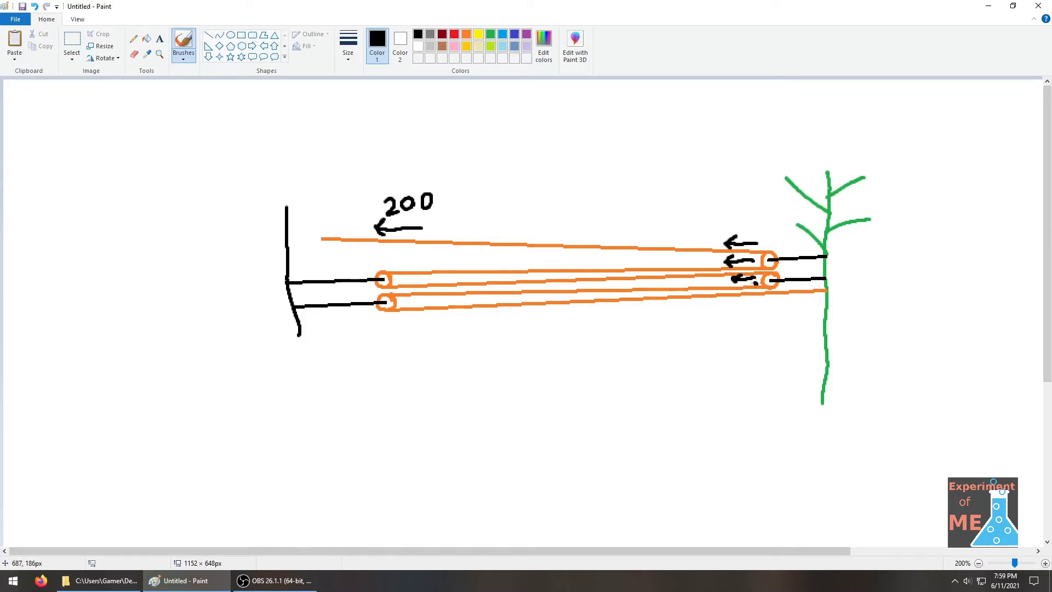
left_click_drag(732, 283, 738, 302)
Write 5×200 = 1000 below the tree pulleys and erase the anchor post's top.
mouse_move(727, 331)
left_mouse_down()
mouse_move(727, 344)
mouse_move(774, 336)
mouse_move(787, 319)
mouse_move(802, 328)
left_mouse_up()
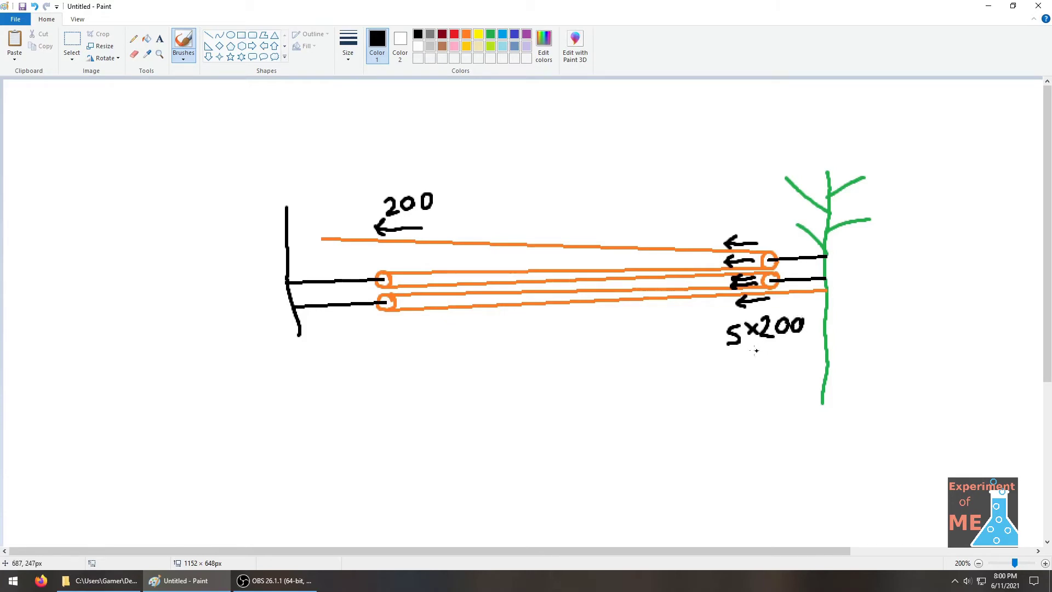
mouse_move(764, 345)
left_mouse_down()
mouse_move(763, 365)
mouse_move(781, 349)
mouse_move(800, 349)
mouse_move(804, 363)
mouse_move(819, 349)
left_mouse_up()
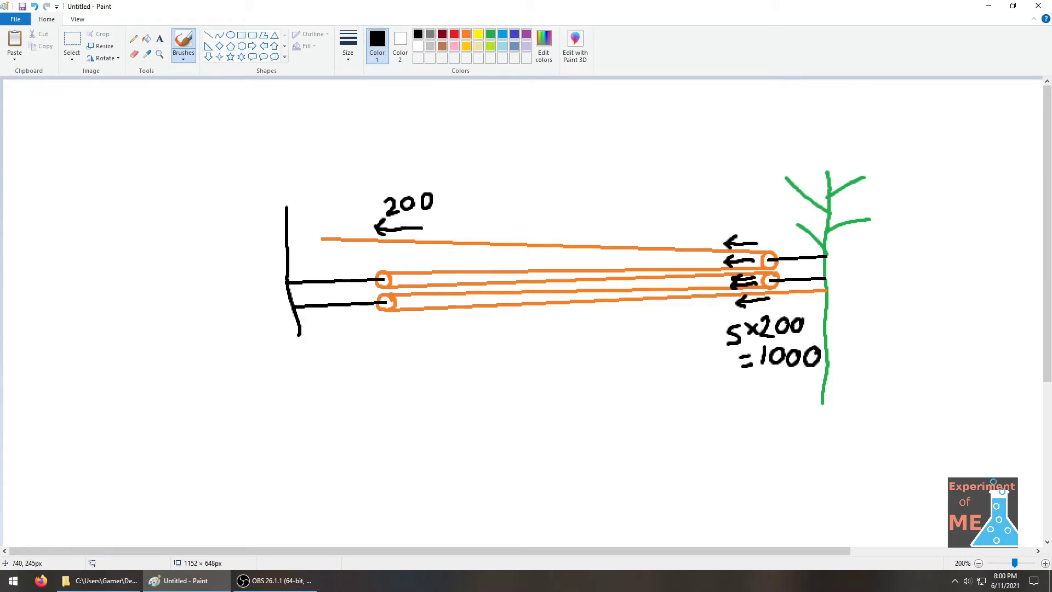
left_click_drag(287, 205, 286, 260)
Draw a far-left wall and two blue pulleys joined by blue rope lines.
left_click_drag(96, 209, 104, 301)
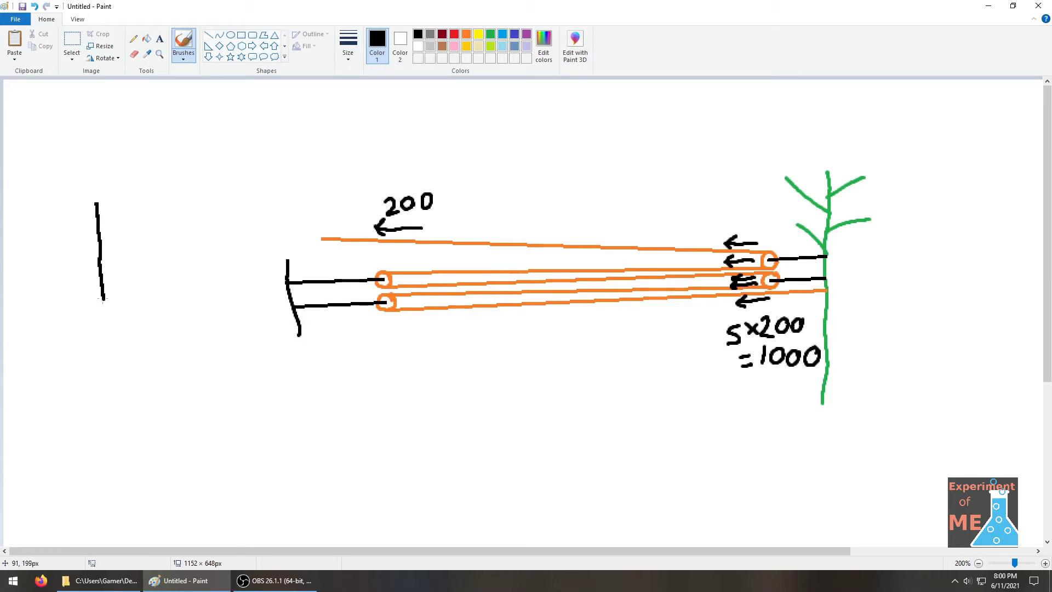
left_click_drag(149, 241, 152, 242)
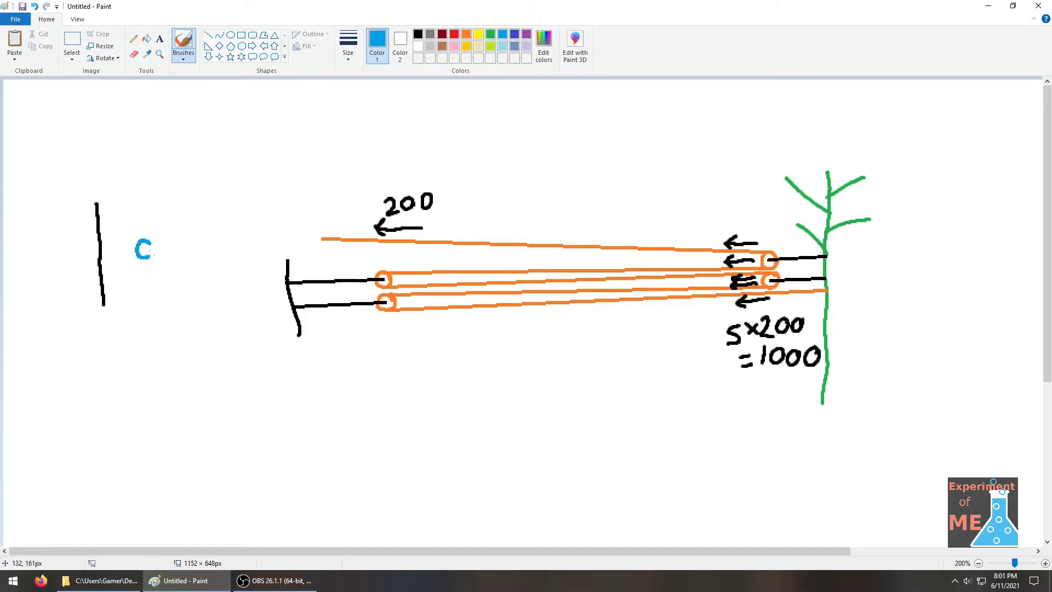
left_click_drag(328, 236, 324, 243)
left_click(209, 36)
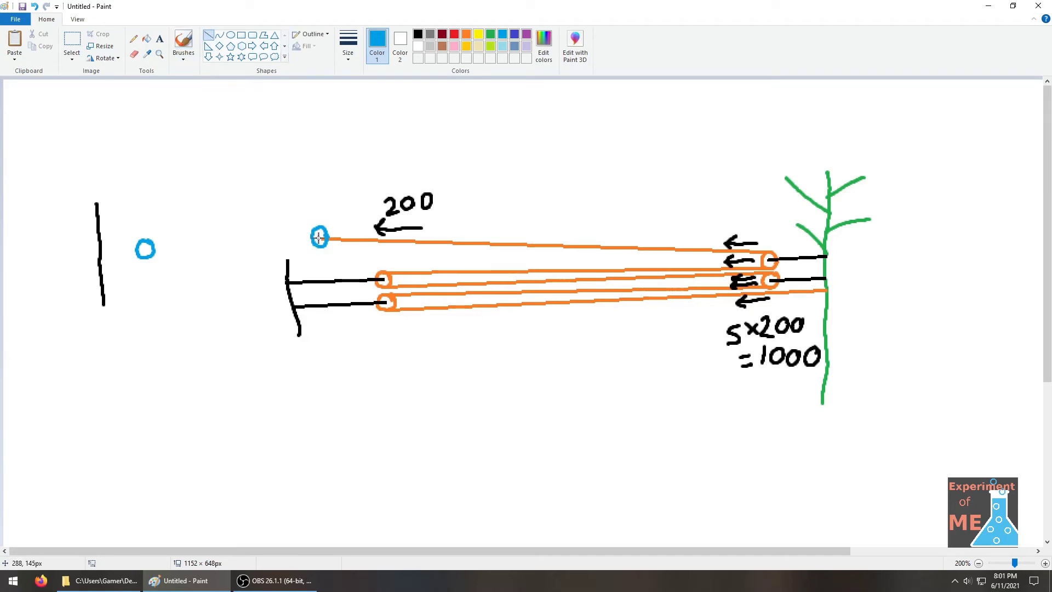
left_click_drag(319, 236, 142, 239)
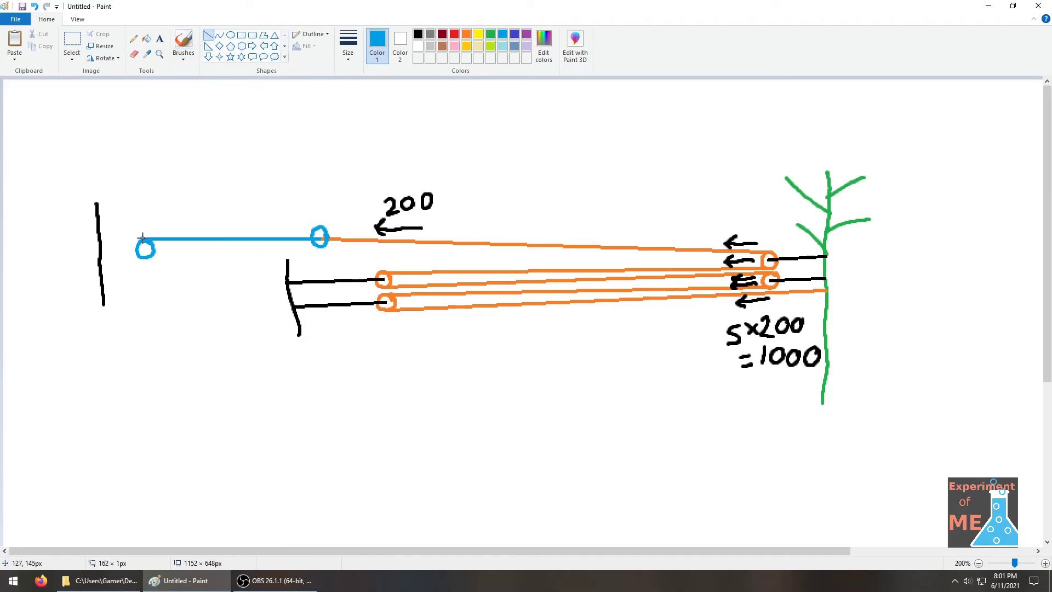
mouse_move(145, 256)
left_mouse_down()
mouse_move(321, 247)
mouse_move(144, 214)
left_mouse_up()
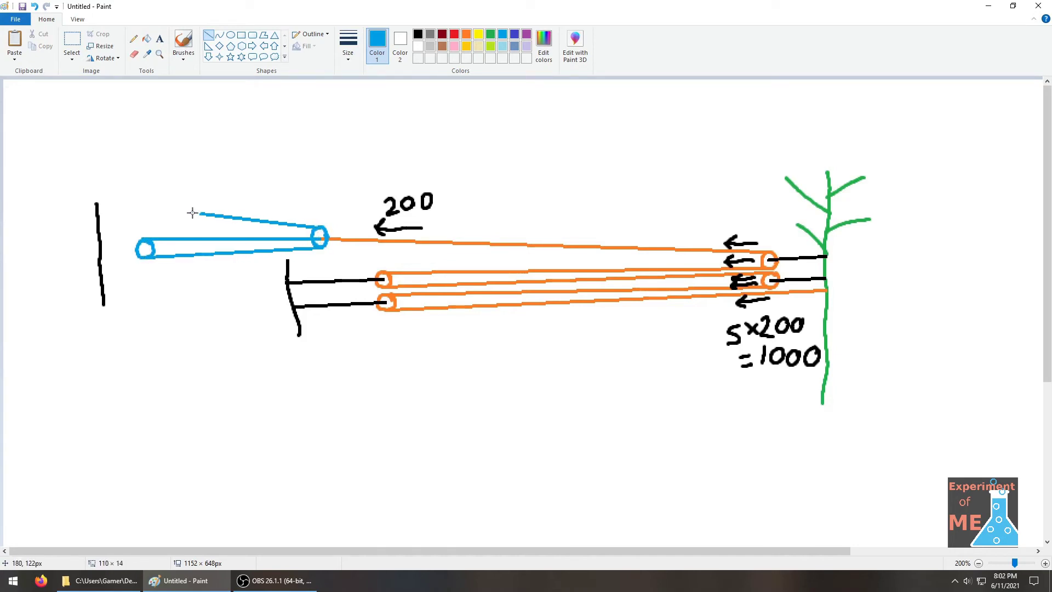
Brush black tension arrows along the blue rope and onto the anchor's top.
left_click(184, 45)
left_click(418, 33)
mouse_move(208, 205)
left_mouse_down()
mouse_move(169, 210)
mouse_move(211, 179)
left_mouse_up()
left_click_drag(314, 219, 273, 215)
left_click_drag(310, 255, 286, 259)
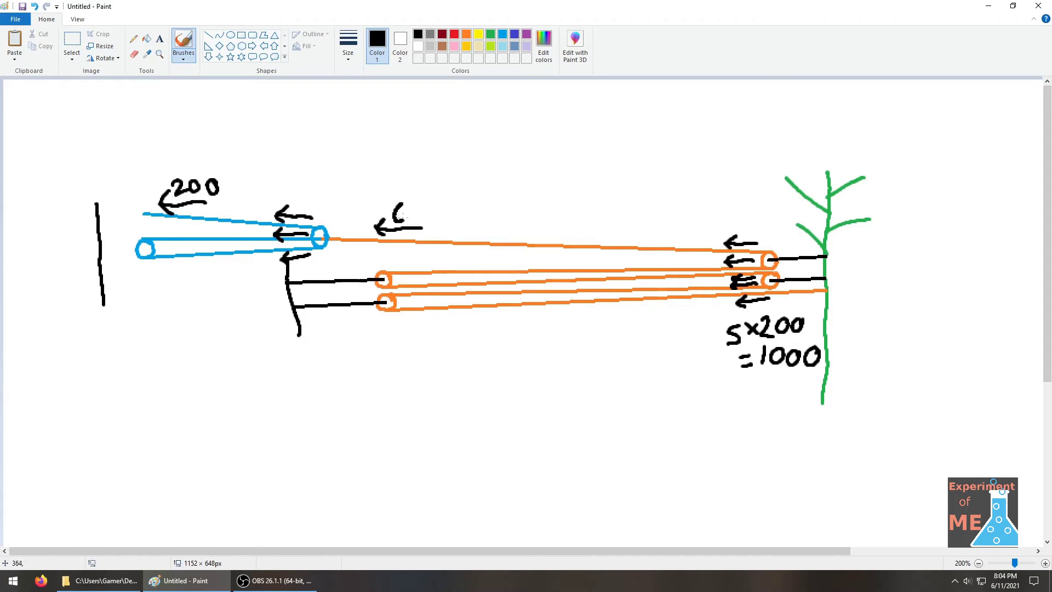
Update the labels to read 600 and 5×600 = 3000.
left_click_drag(412, 205, 429, 208)
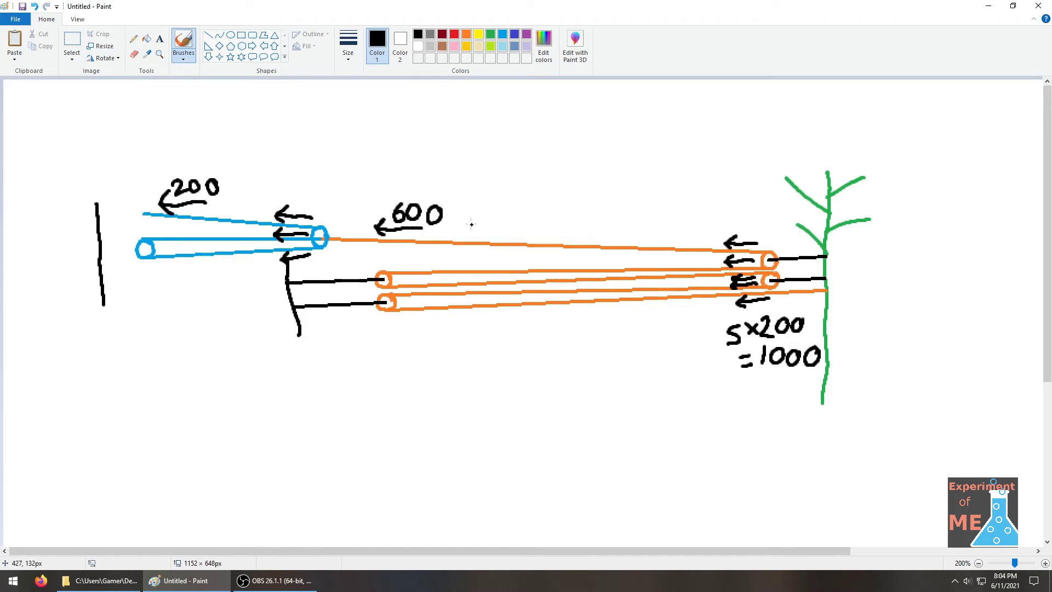
left_click_drag(762, 366, 763, 345)
mouse_move(759, 337)
left_mouse_down()
mouse_move(768, 314)
mouse_move(771, 332)
left_mouse_up()
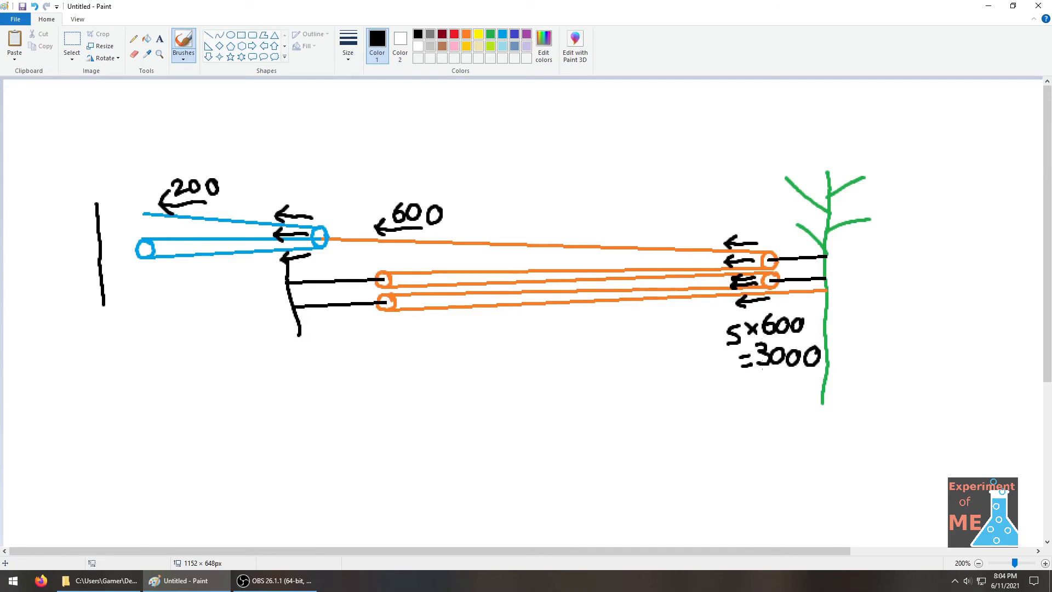
Cross out the right orange pulley block with a red X and add a small blue pulley by the tree.
left_click(454, 33)
left_click_drag(793, 239, 752, 288)
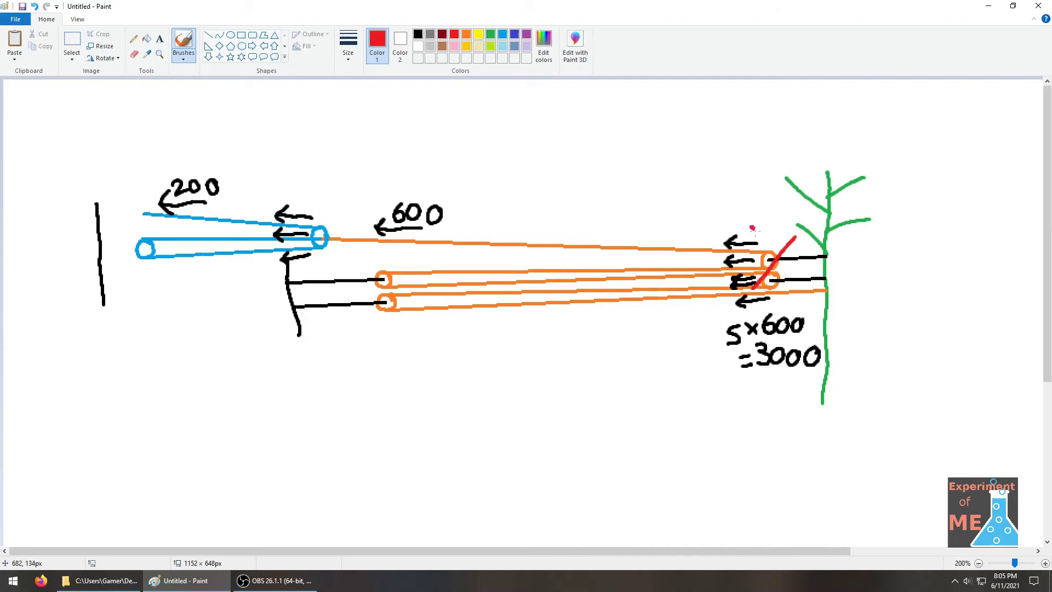
left_click_drag(751, 229, 791, 291)
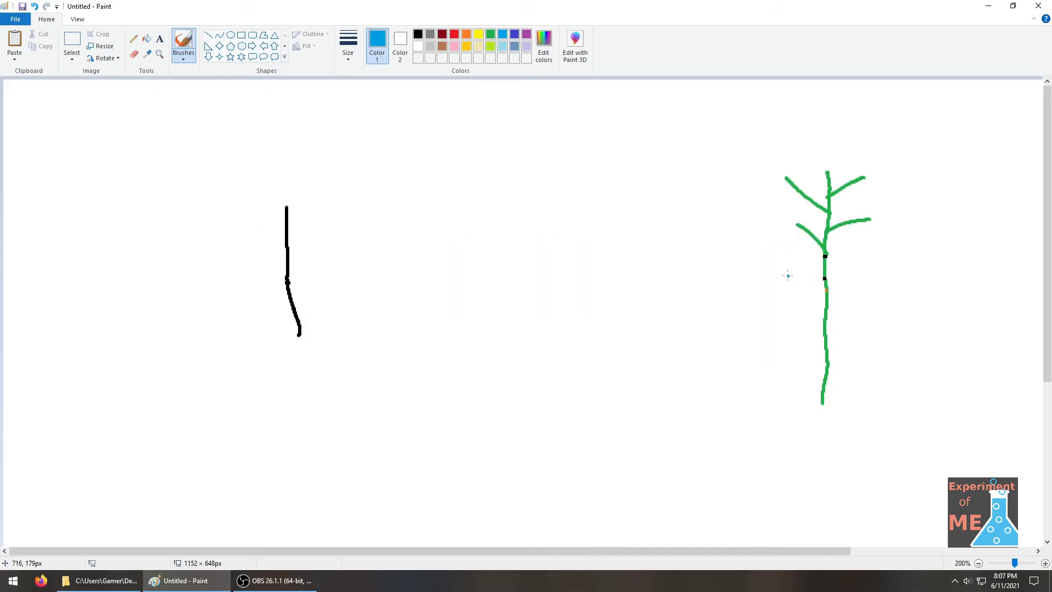
left_click_drag(788, 275, 824, 275)
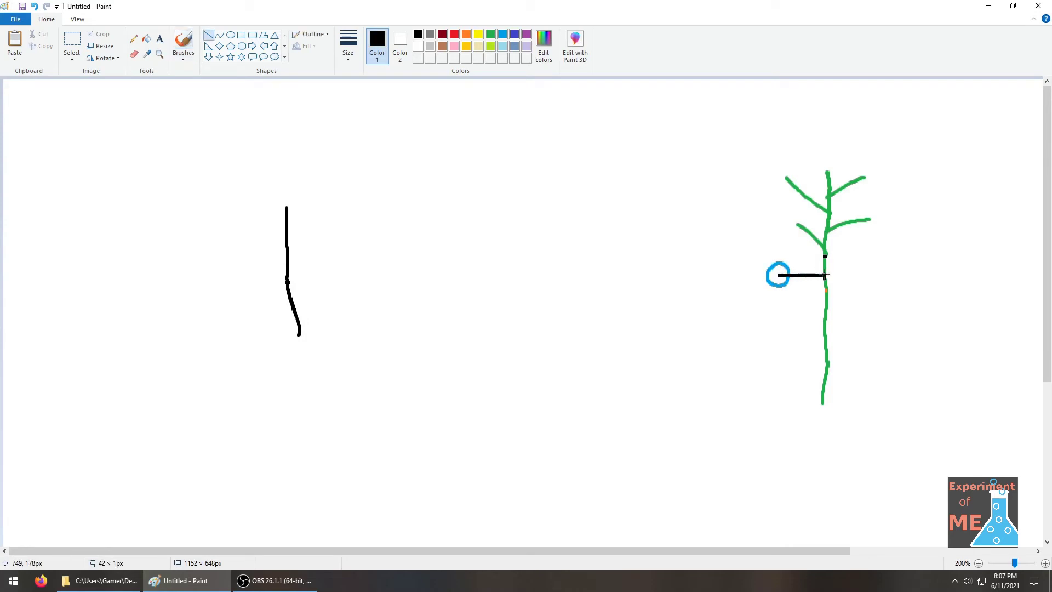
Draw a second blue pulley, roped to the tree and linked to the black anchor stick.
left_click_drag(416, 265, 413, 262)
left_click(209, 36)
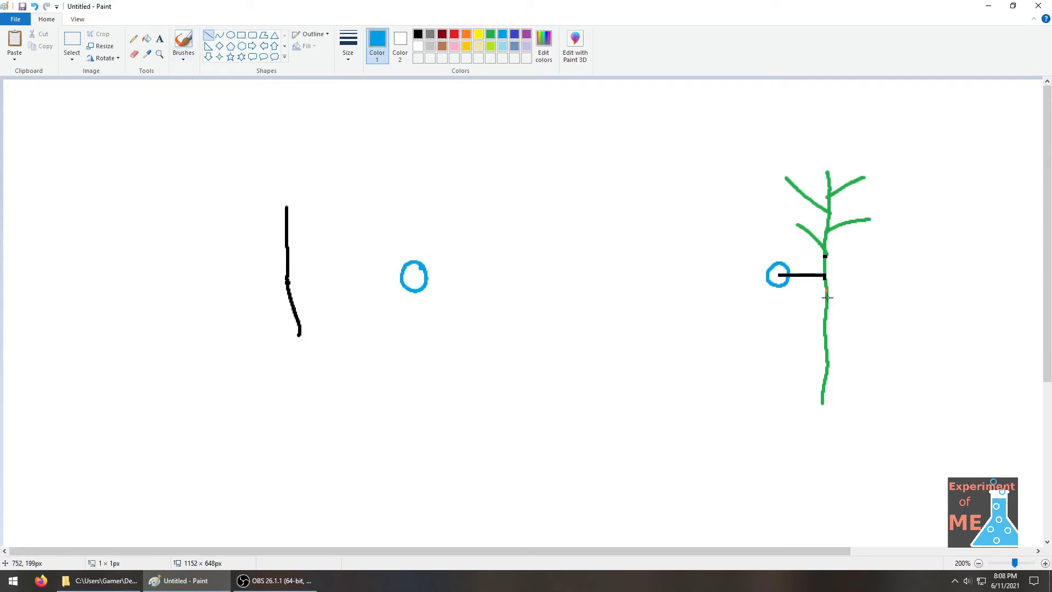
mouse_move(828, 298)
left_mouse_down()
mouse_move(533, 284)
mouse_move(419, 292)
mouse_move(528, 261)
mouse_move(779, 280)
mouse_move(485, 228)
left_mouse_up()
left_click(417, 34)
left_click_drag(286, 271, 415, 276)
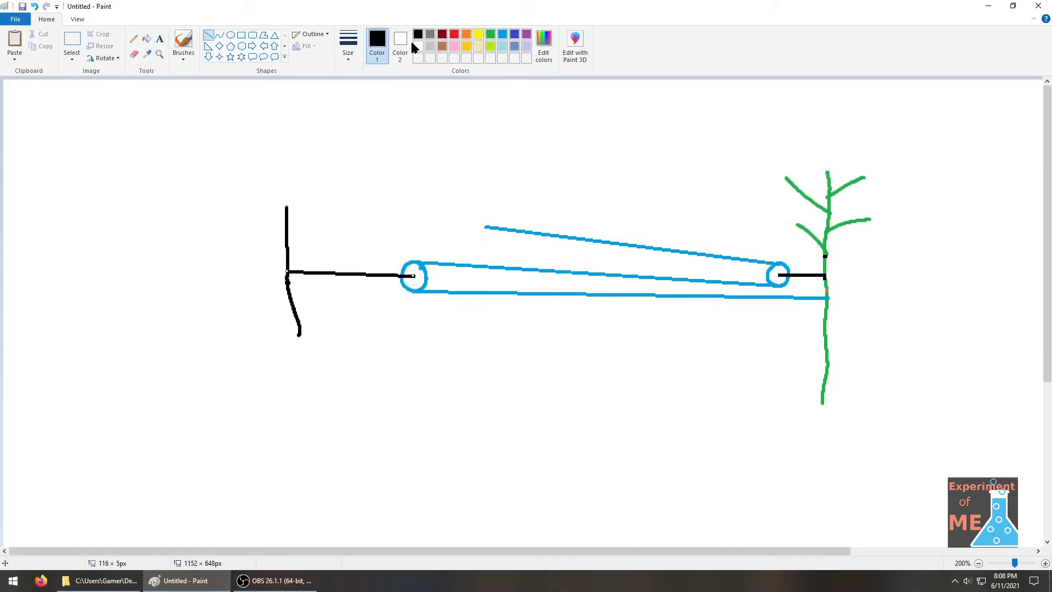
Add orange pulley circles above the blue rope and beside a new far-left black anchor stick.
left_click(183, 46)
left_click(465, 34)
mouse_move(456, 204)
left_mouse_down()
mouse_move(438, 207)
mouse_move(449, 227)
left_mouse_up()
left_click(417, 34)
left_click_drag(134, 134, 143, 253)
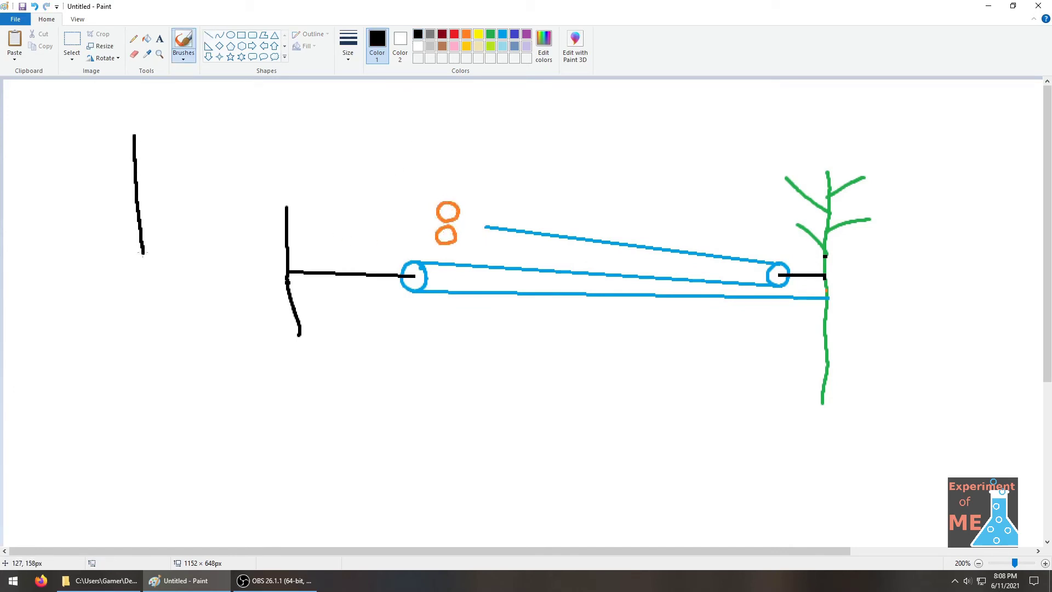
left_click(466, 34)
mouse_move(219, 187)
left_mouse_down()
mouse_move(219, 237)
mouse_move(216, 223)
left_mouse_up()
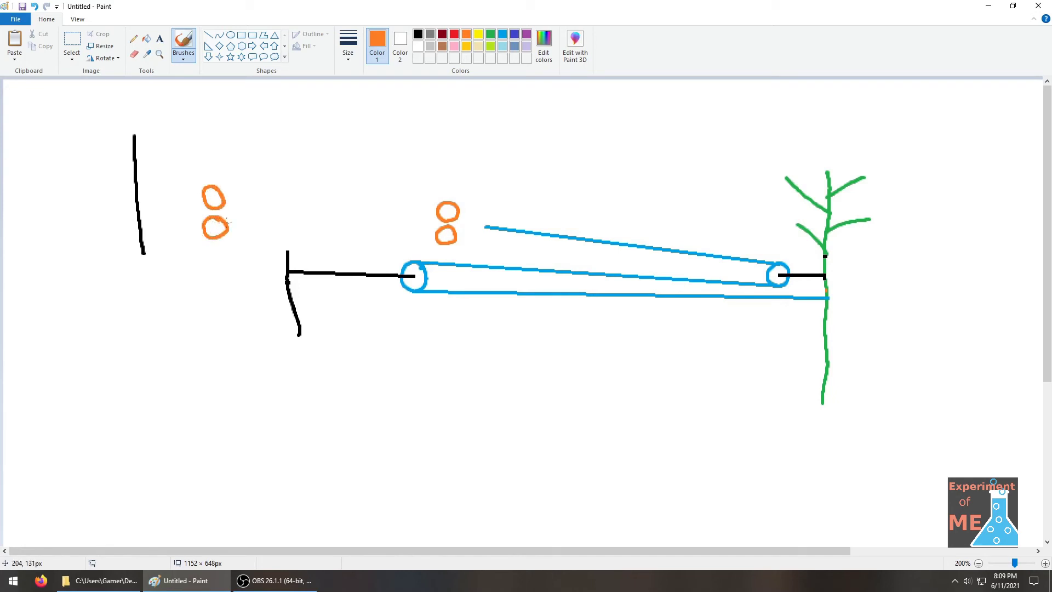
Draw black straight connectors joining the orange pulleys to the blue rope.
left_click(208, 35)
left_click(418, 34)
mouse_move(446, 235)
left_mouse_down()
mouse_move(488, 226)
mouse_move(459, 213)
mouse_move(488, 226)
left_mouse_up()
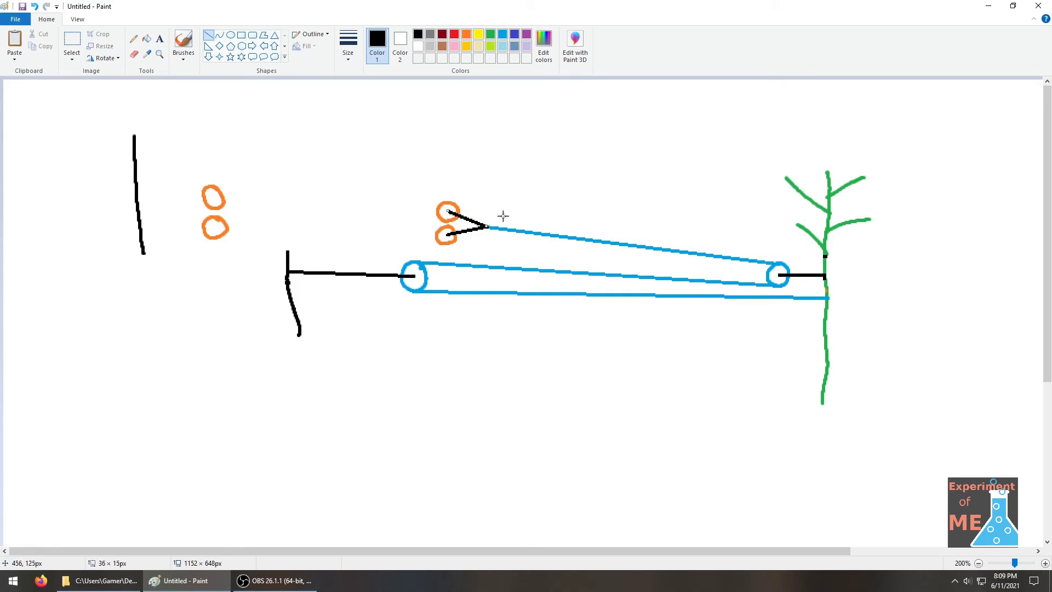
mouse_move(239, 148)
left_mouse_down()
mouse_move(194, 123)
mouse_move(219, 139)
mouse_move(243, 129)
left_mouse_up()
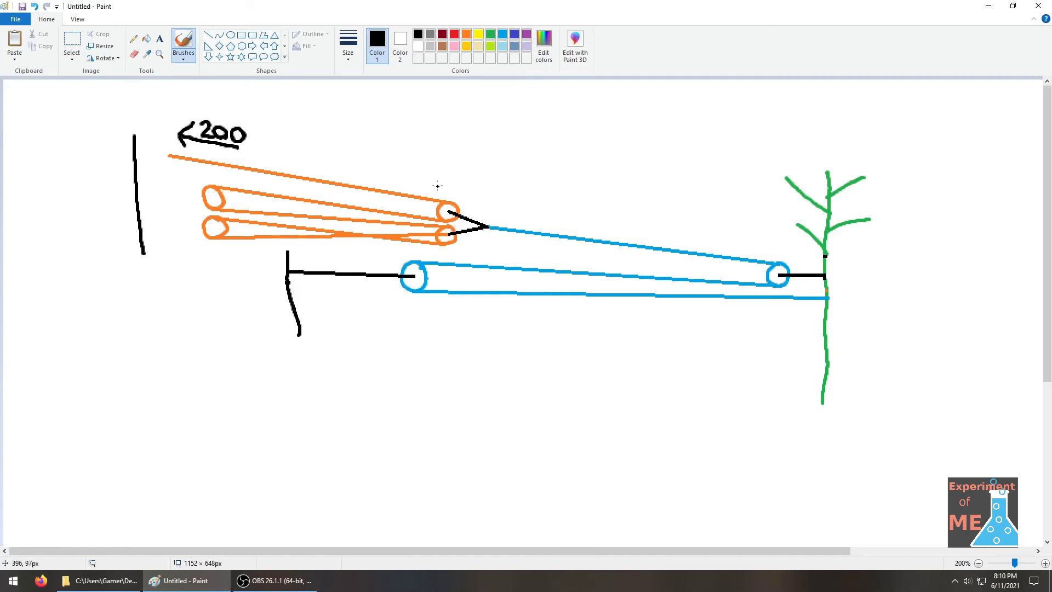
Label the orange rope 200, add tension arrows, and mark 1000 on the blue rope.
left_click_drag(437, 187, 410, 168)
mouse_move(434, 206)
left_mouse_down()
mouse_move(405, 197)
mouse_move(399, 222)
left_mouse_up()
left_click_drag(436, 248, 400, 246)
mouse_move(534, 215)
left_mouse_down()
mouse_move(482, 215)
mouse_move(505, 203)
left_mouse_up()
mouse_move(523, 190)
left_mouse_down()
mouse_move(534, 202)
mouse_move(539, 189)
mouse_move(562, 190)
left_mouse_up()
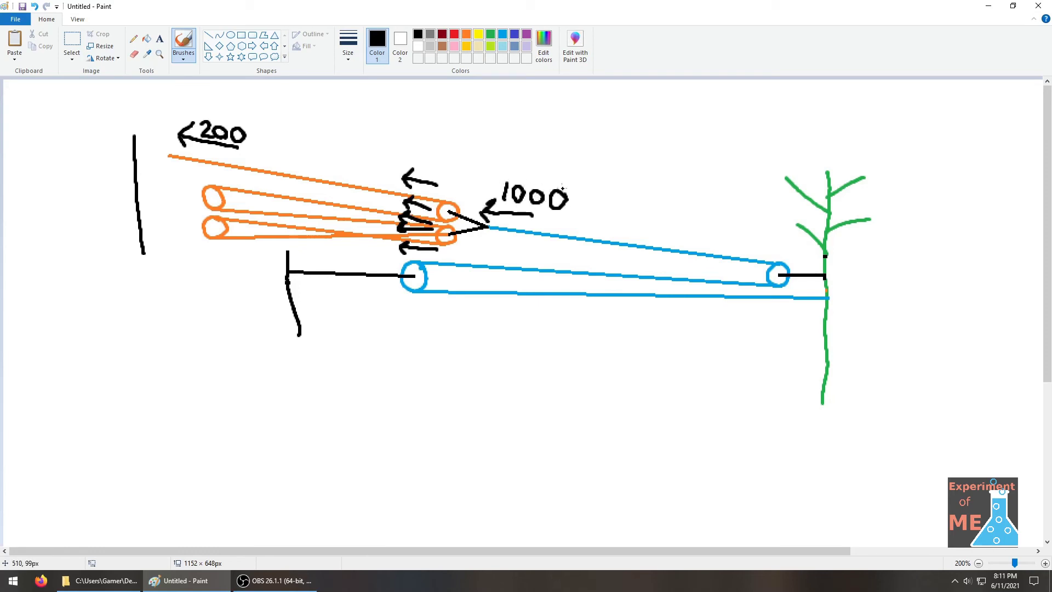
Draw tension arrows near the tree and write the 2000 + 1000 = 3000 total.
left_click_drag(771, 250, 728, 243)
left_click_drag(764, 279, 732, 275)
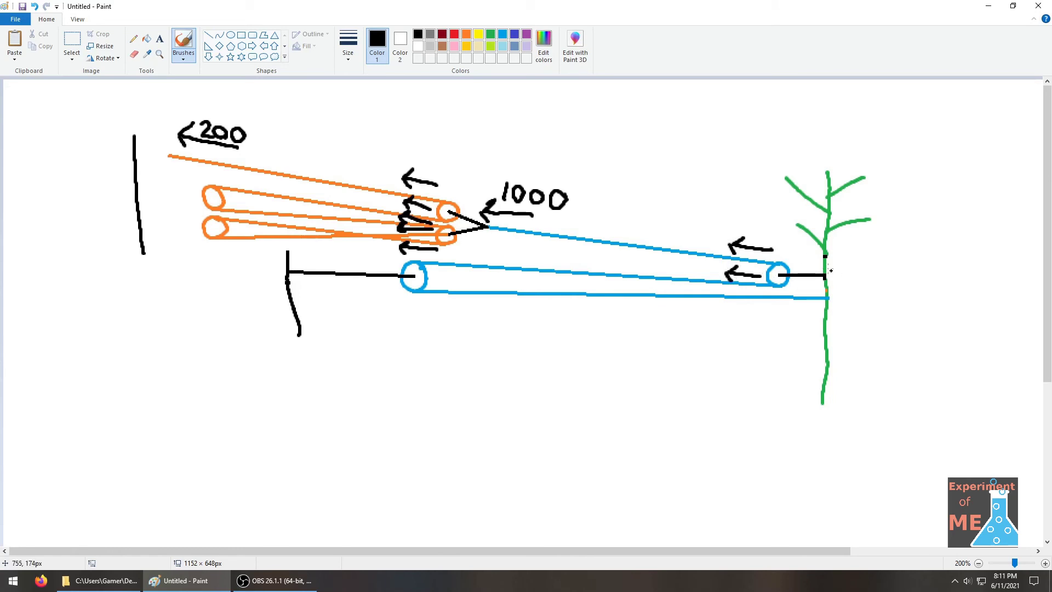
mouse_move(847, 267)
left_mouse_down()
mouse_move(798, 263)
mouse_move(858, 263)
mouse_move(869, 241)
mouse_move(897, 252)
mouse_move(891, 242)
mouse_move(904, 257)
mouse_move(914, 238)
left_mouse_up()
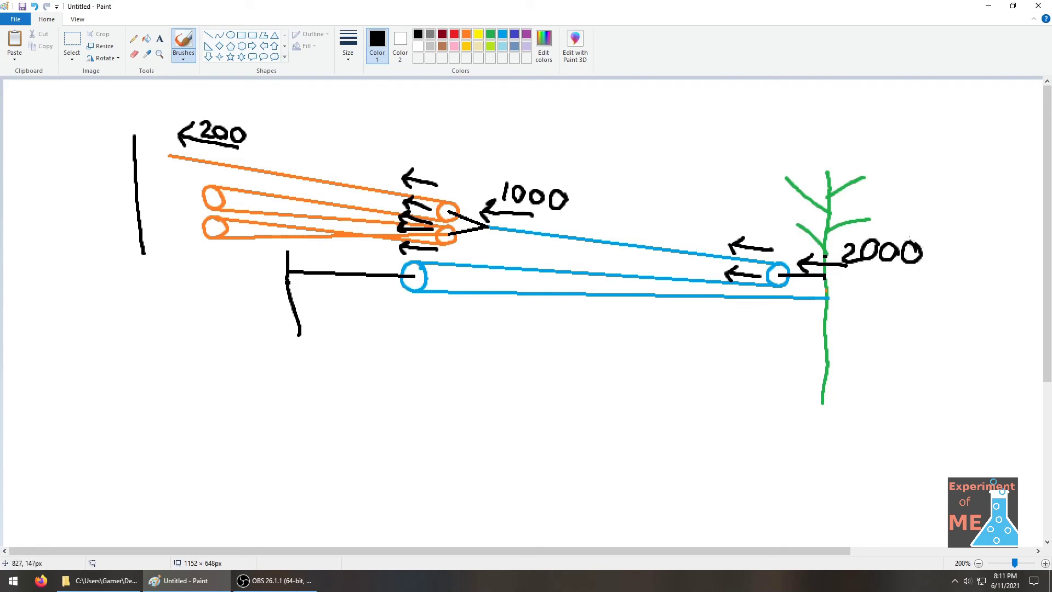
mouse_move(808, 310)
left_mouse_down()
mouse_move(768, 300)
mouse_move(770, 327)
mouse_move(819, 337)
mouse_move(844, 328)
left_mouse_up()
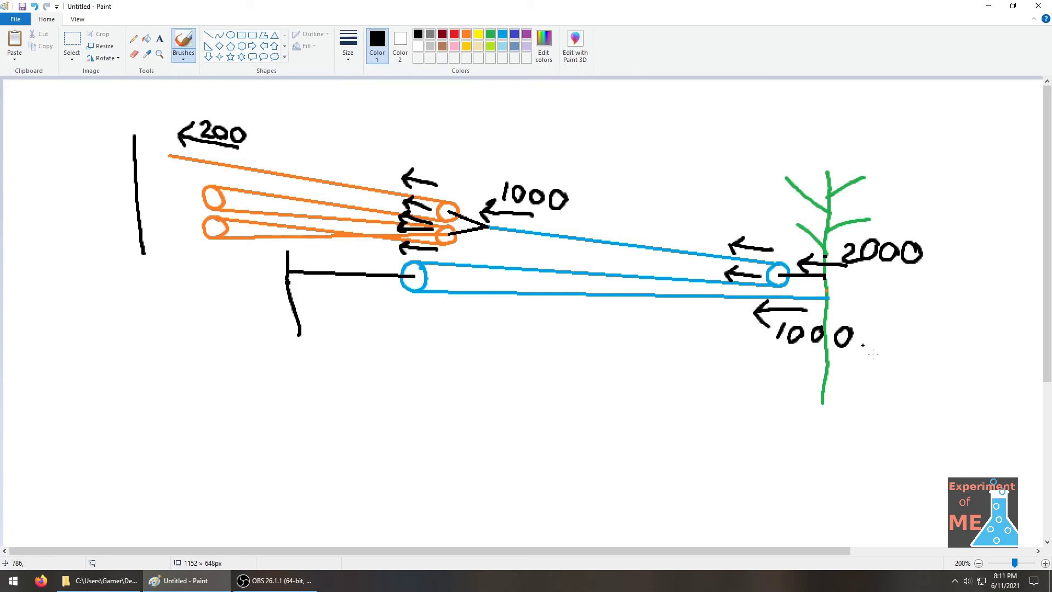
mouse_move(869, 291)
left_mouse_down()
mouse_move(869, 312)
mouse_move(883, 300)
left_mouse_up()
mouse_move(877, 370)
left_mouse_down()
mouse_move(857, 371)
mouse_move(889, 383)
mouse_move(926, 363)
mouse_move(976, 376)
mouse_move(958, 376)
left_mouse_up()
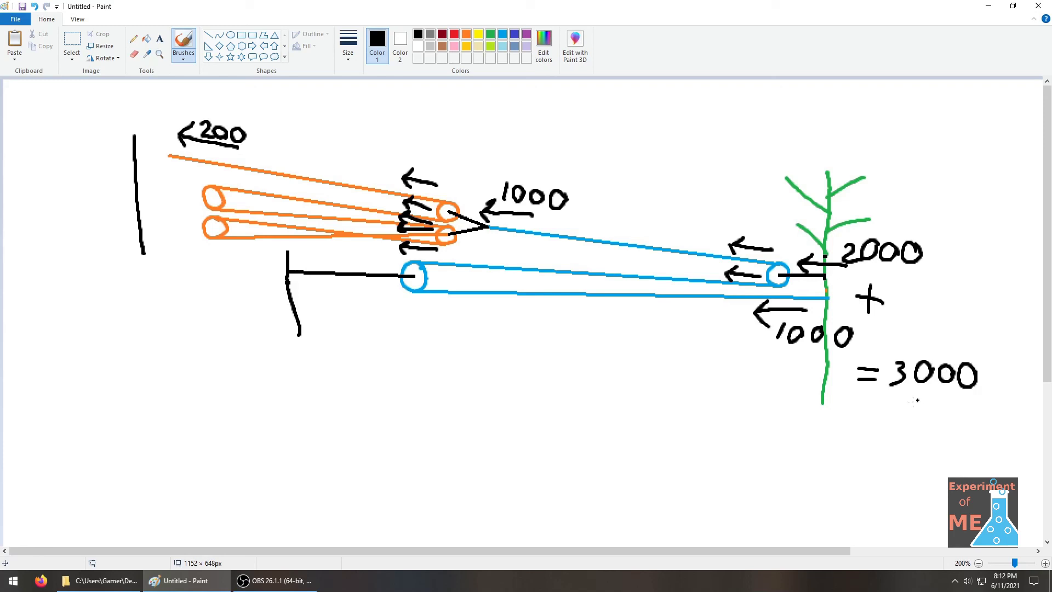
Draw a smiley face beside the 3000 total.
left_click(913, 408)
left_click(942, 407)
mouse_move(949, 424)
left_mouse_down()
mouse_move(929, 437)
mouse_move(905, 422)
left_mouse_up()
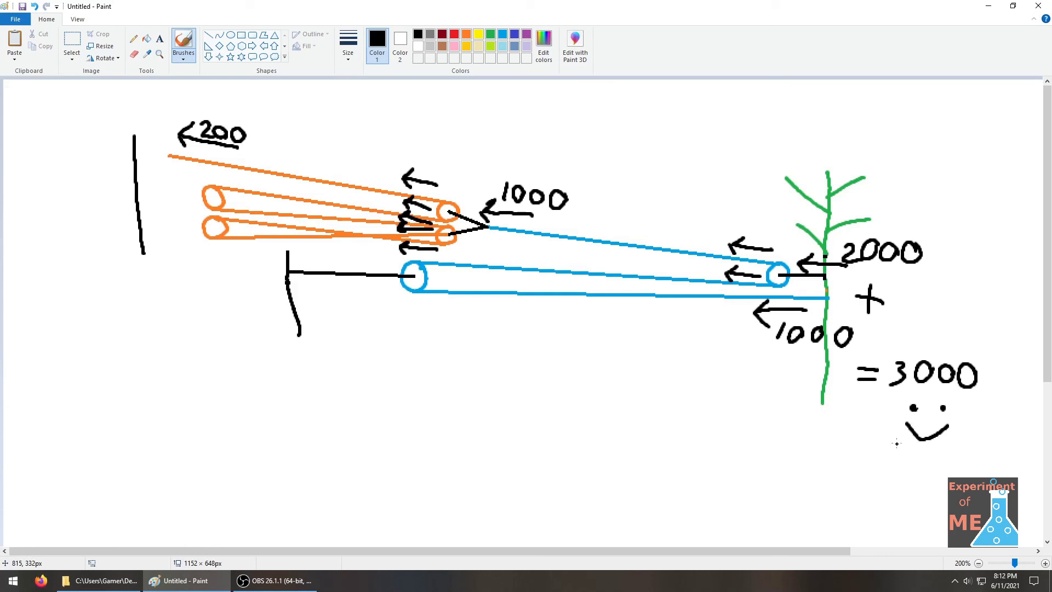